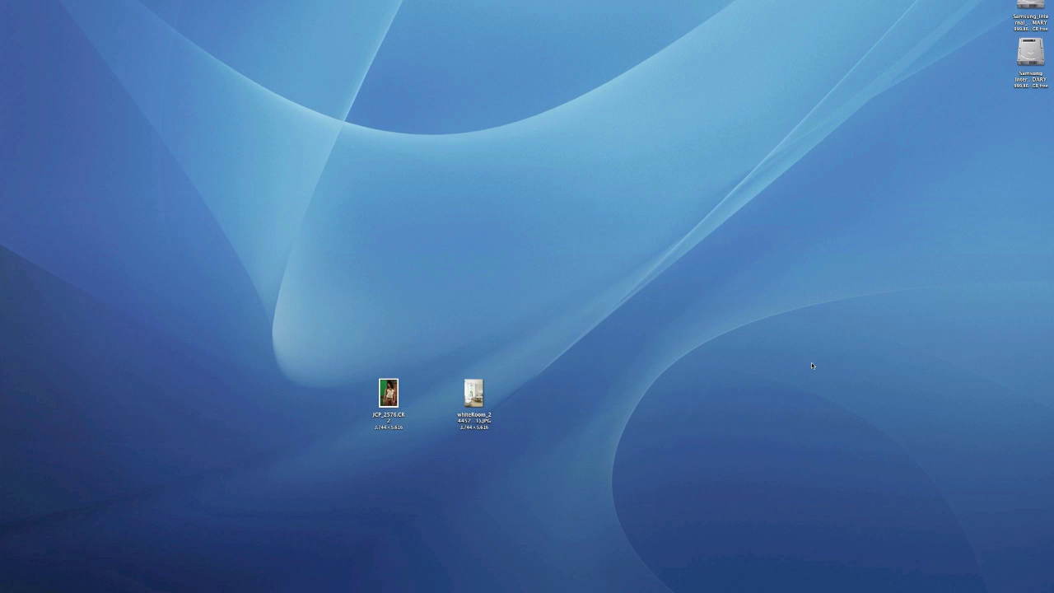
Preview JCP_2576.CR2 full-size in Quick Look, then launch Photoshop
{"action": "left_click", "coordinate": [389, 394]}
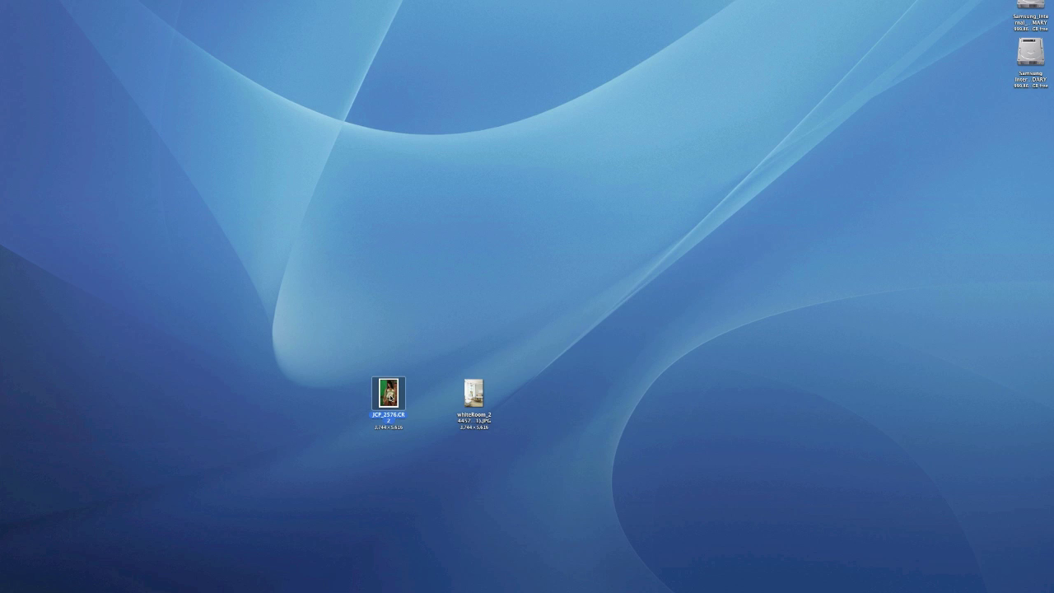
{"action": "key", "text": "space"}
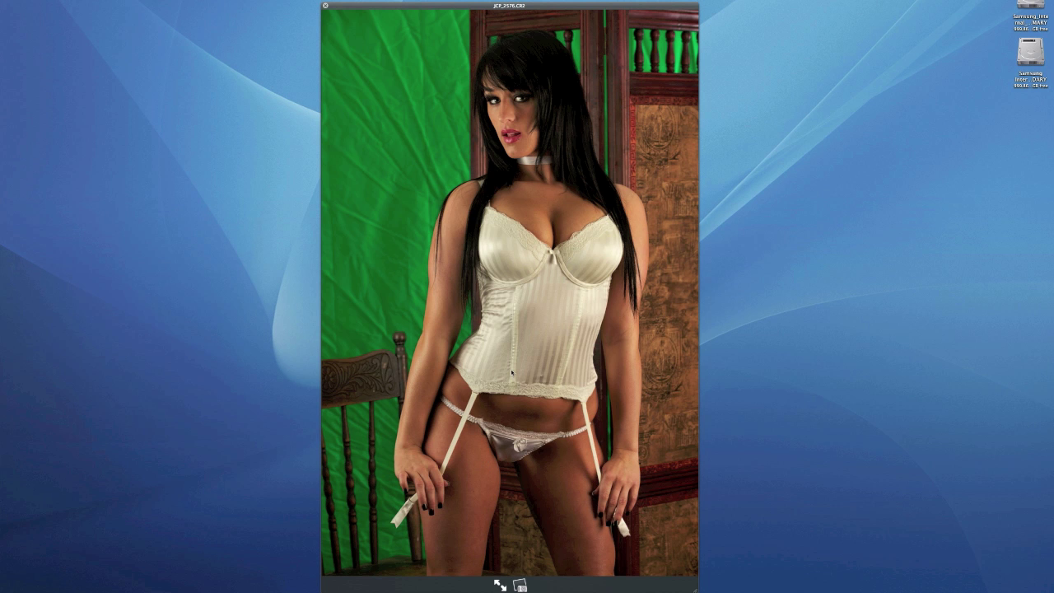
{"action": "key", "text": "space"}
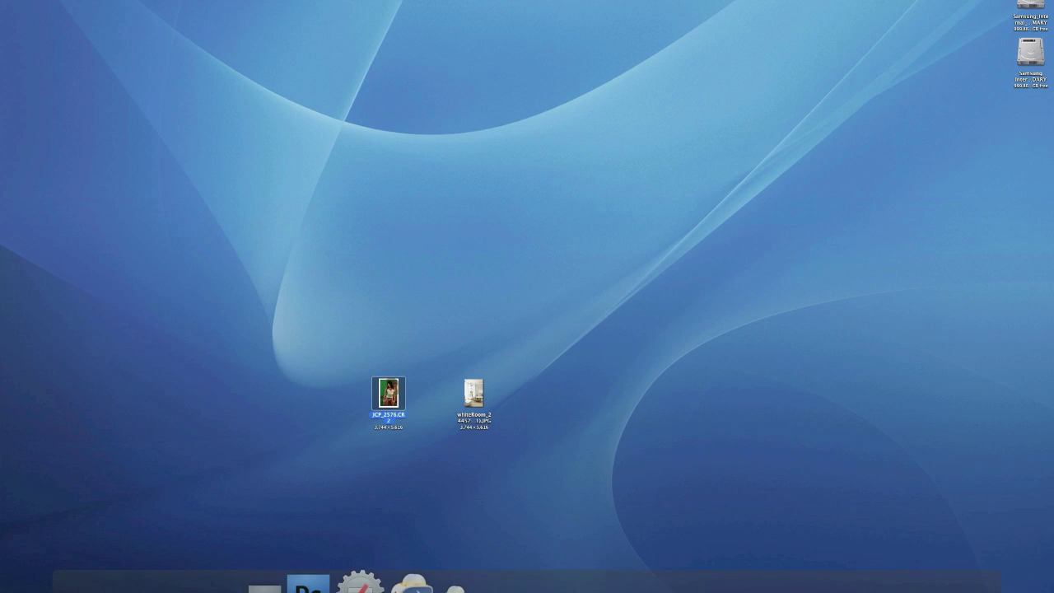
{"action": "left_click", "coordinate": [338, 585]}
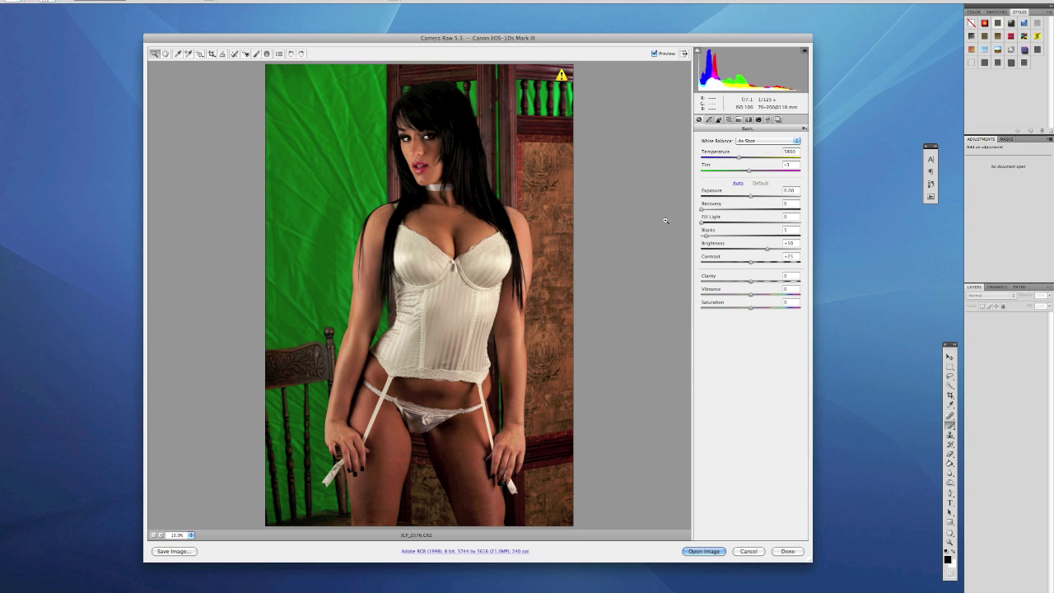
In Camera Raw, set Fill Light 25 and Temperature 5400, then open the image in Photoshop
{"action": "left_click", "coordinate": [726, 221]}
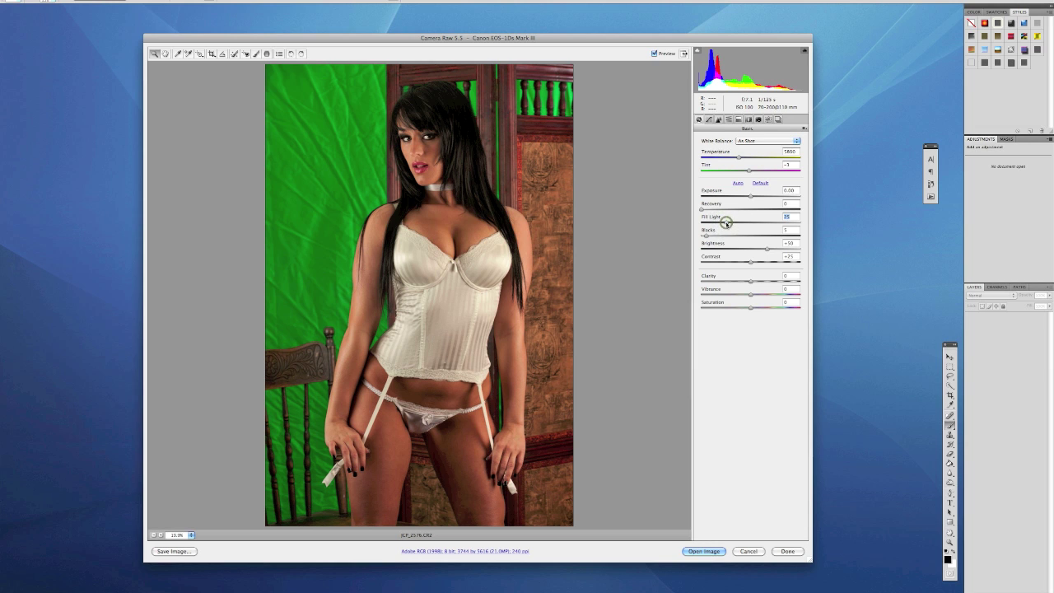
{"action": "left_click_drag", "start_coordinate": [741, 161], "coordinate": [738, 161]}
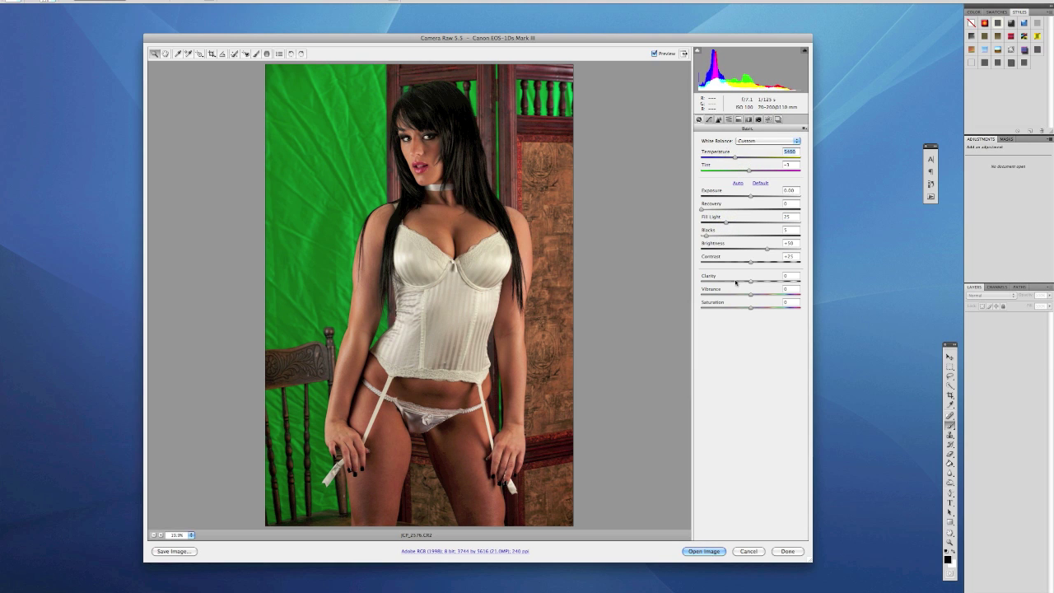
{"action": "left_click", "coordinate": [697, 550]}
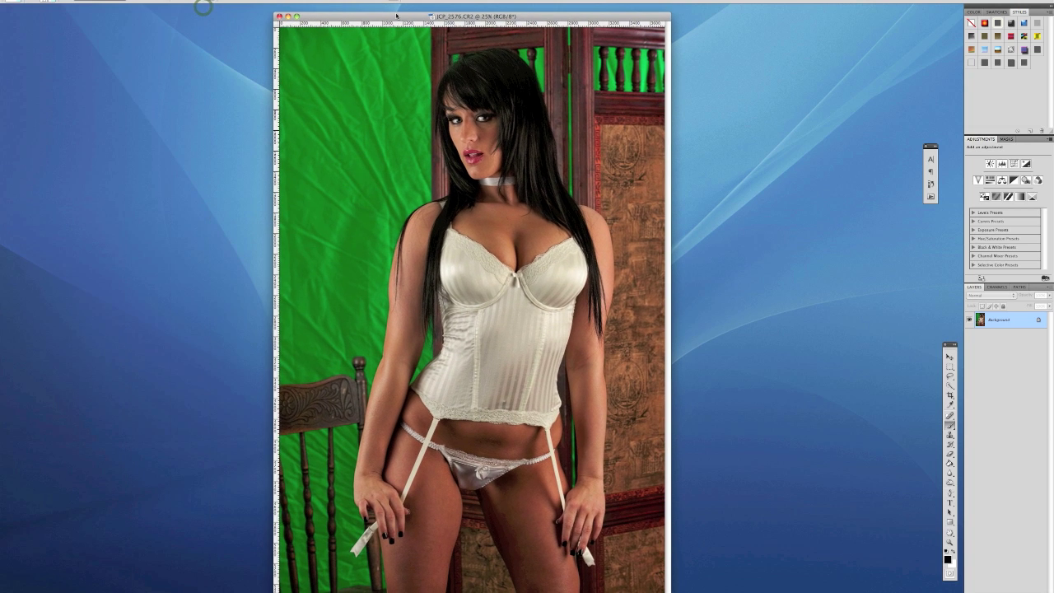
Apply Auto Contrast to the photo
{"action": "left_click", "coordinate": [202, 7]}
{"action": "left_click", "coordinate": [111, 2]}
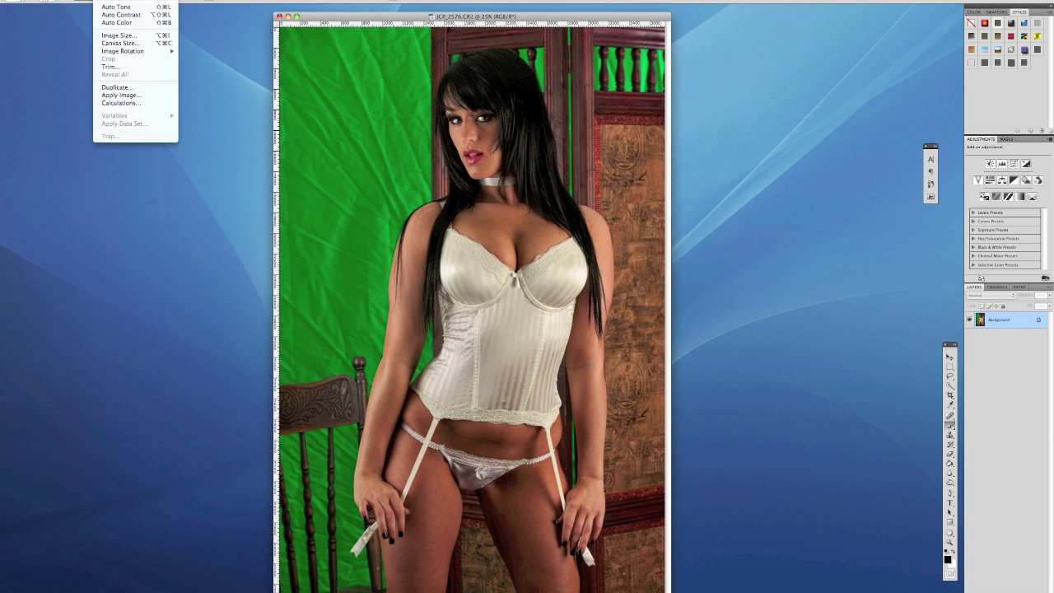
{"action": "left_click", "coordinate": [131, 16]}
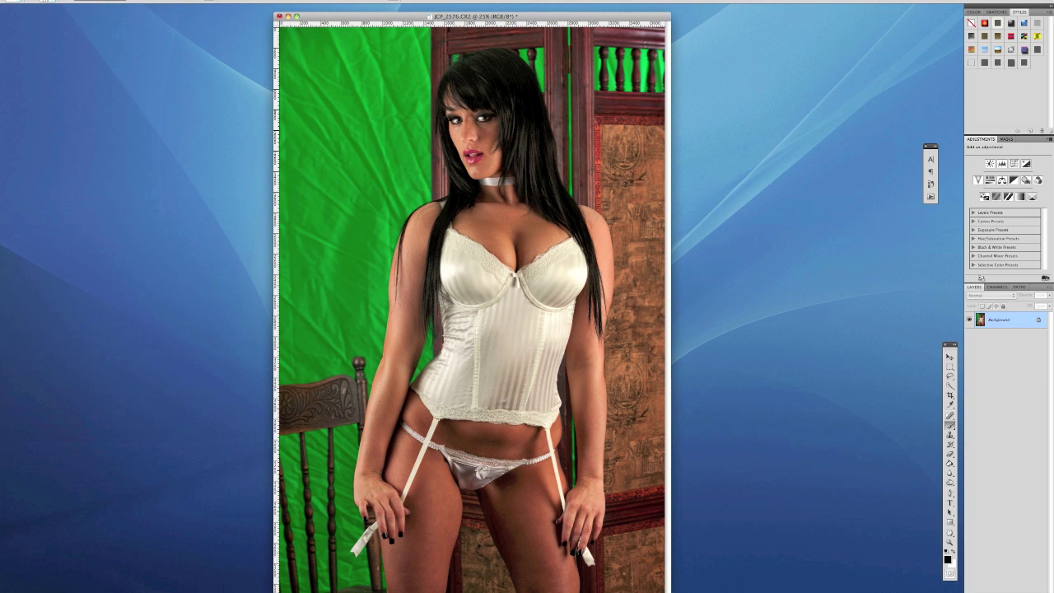
Apply Shadows/Highlights with shadow Amount 18% and Tonal Width 18%
{"action": "left_click", "coordinate": [112, 2]}
{"action": "mouse_move", "coordinate": [136, 1]}
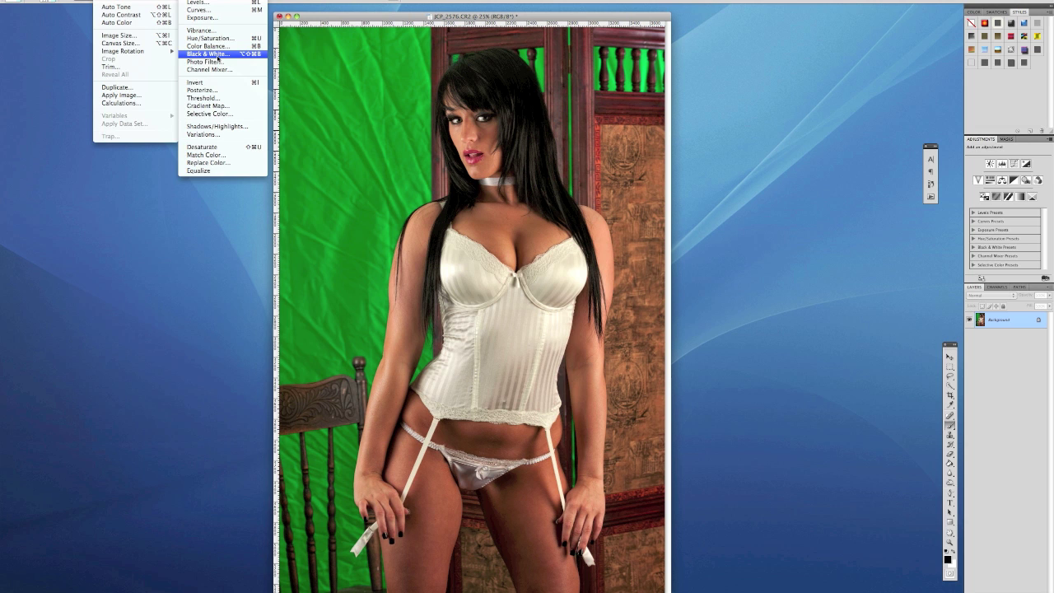
{"action": "left_click", "coordinate": [218, 126]}
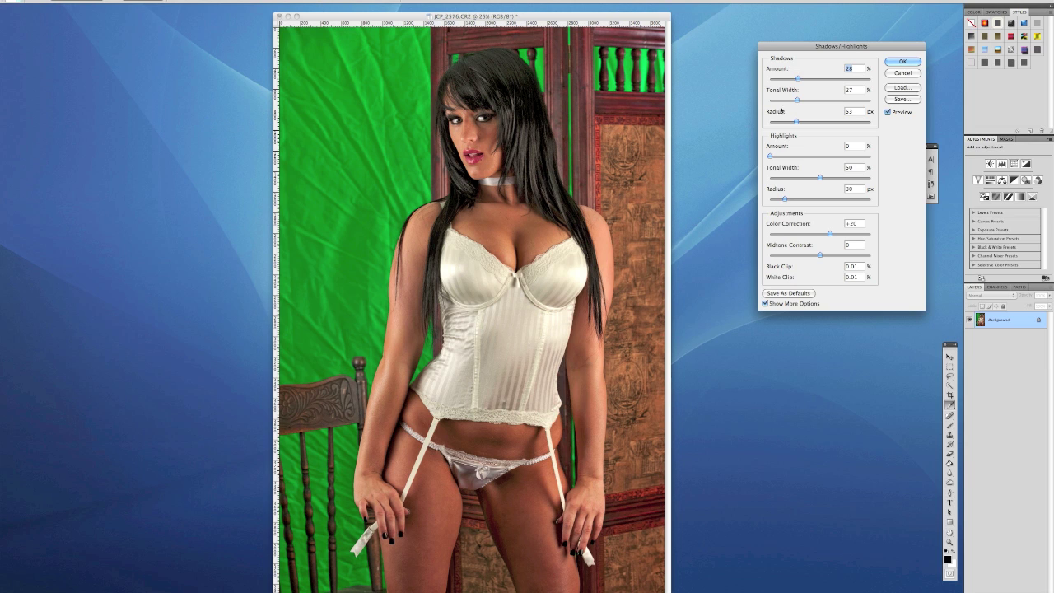
{"action": "left_click", "coordinate": [788, 79]}
{"action": "left_click", "coordinate": [789, 99]}
{"action": "left_click", "coordinate": [789, 122]}
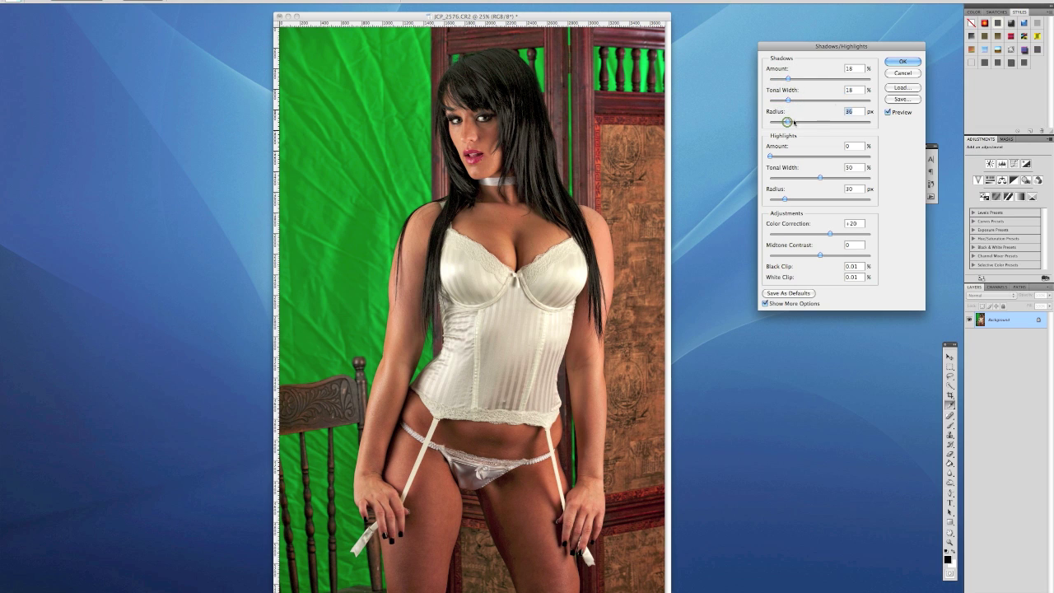
{"action": "left_click", "coordinate": [899, 61]}
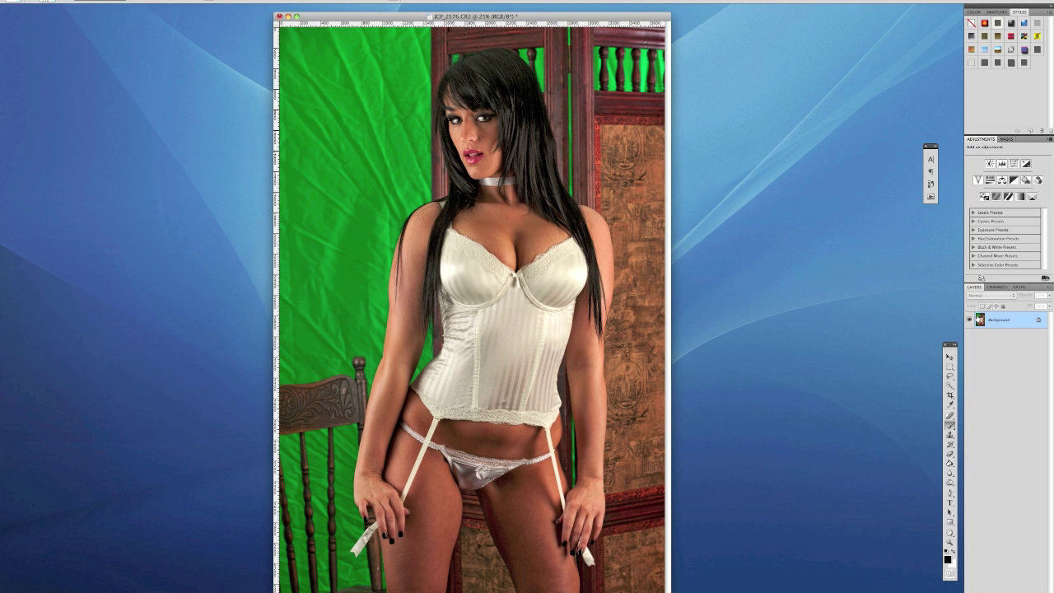
Convert the Background to Layer 0 and select the green backdrop with Color Range at Fuzziness 130
{"action": "double_click", "coordinate": [1011, 320]}
{"action": "key", "text": "Return"}
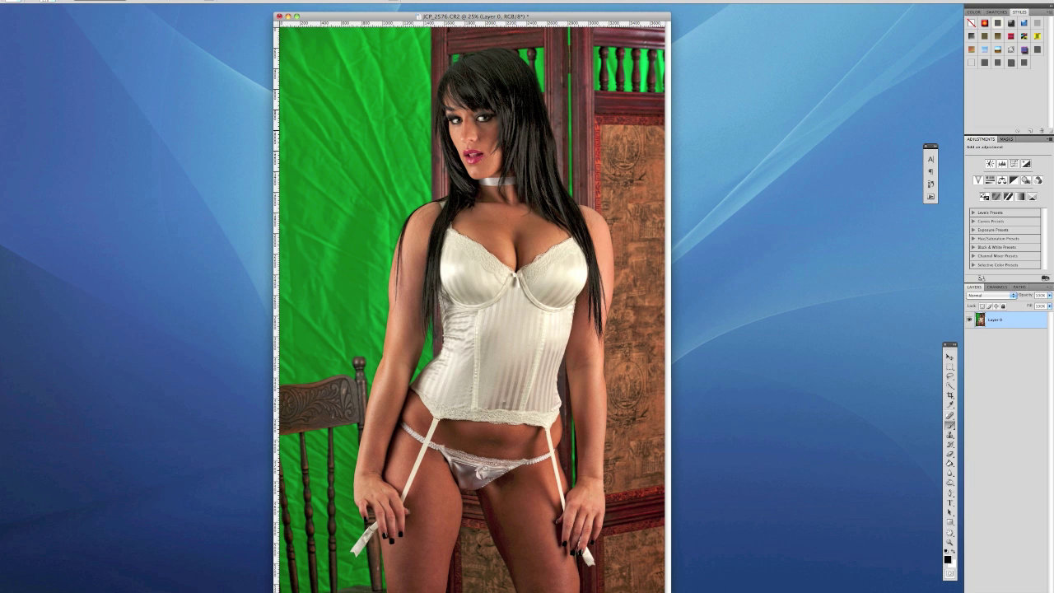
{"action": "left_click", "coordinate": [156, 1]}
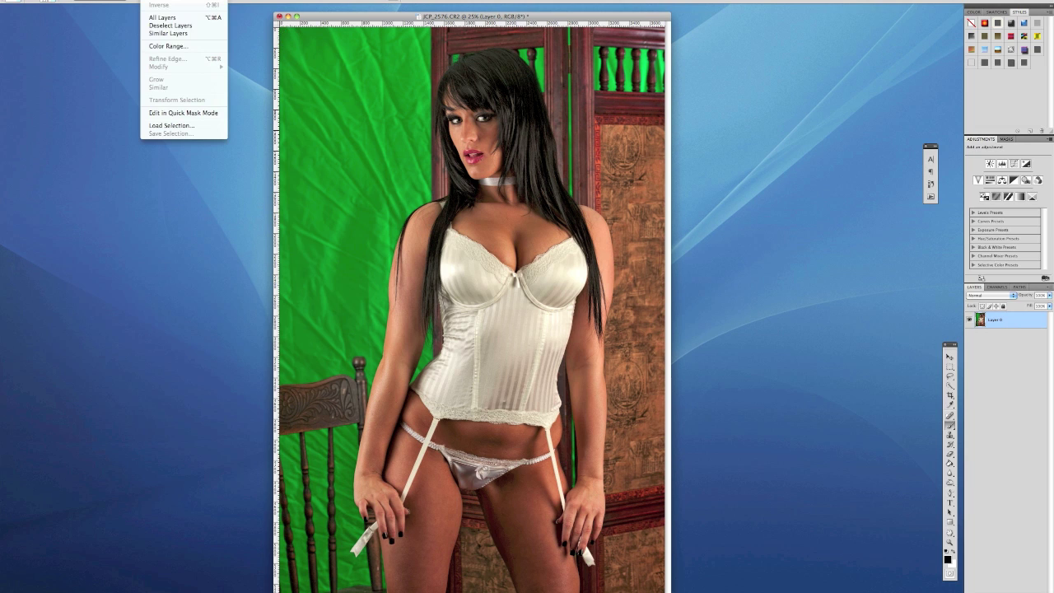
{"action": "left_click", "coordinate": [162, 45]}
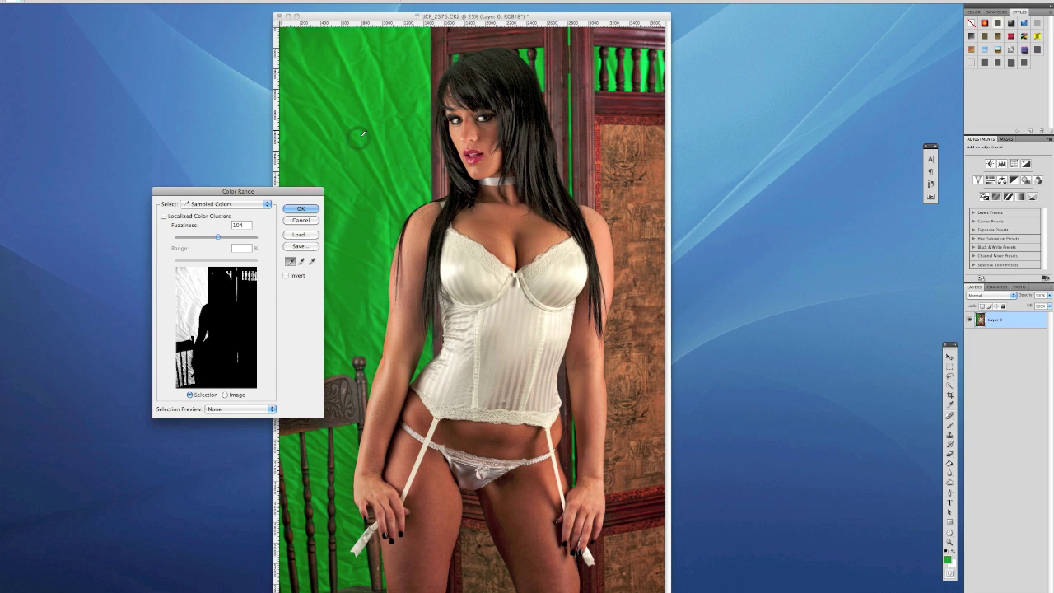
{"action": "left_click", "coordinate": [373, 62]}
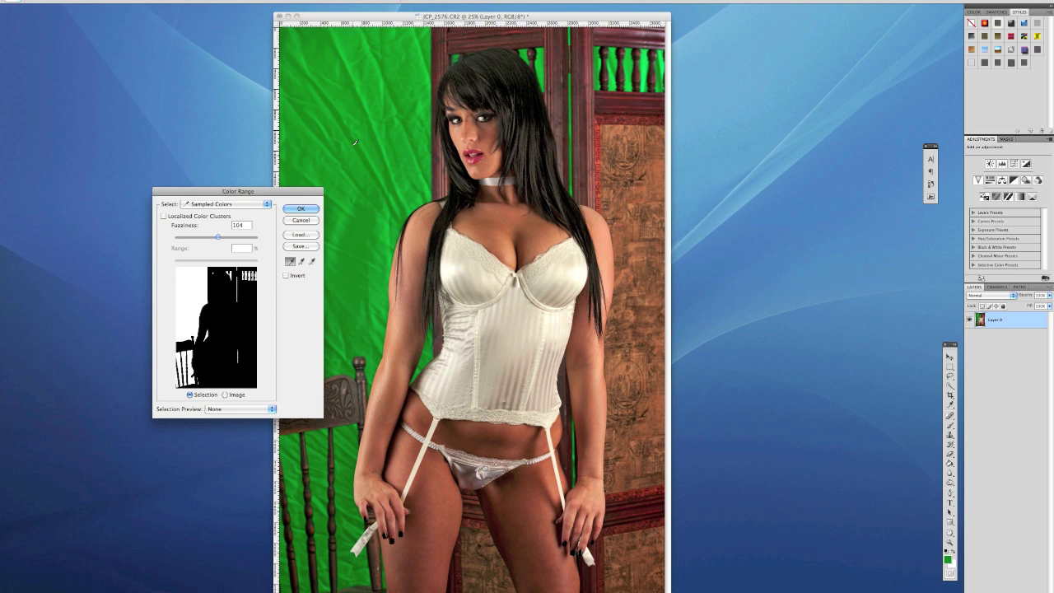
{"action": "mouse_move", "coordinate": [218, 237]}
{"action": "left_mouse_down"}
{"action": "mouse_move", "coordinate": [268, 244]}
{"action": "mouse_move", "coordinate": [232, 242]}
{"action": "left_mouse_up"}
Feather the green selection by 2 pixels, delete the backdrop, and deselect
{"action": "left_click", "coordinate": [302, 209]}
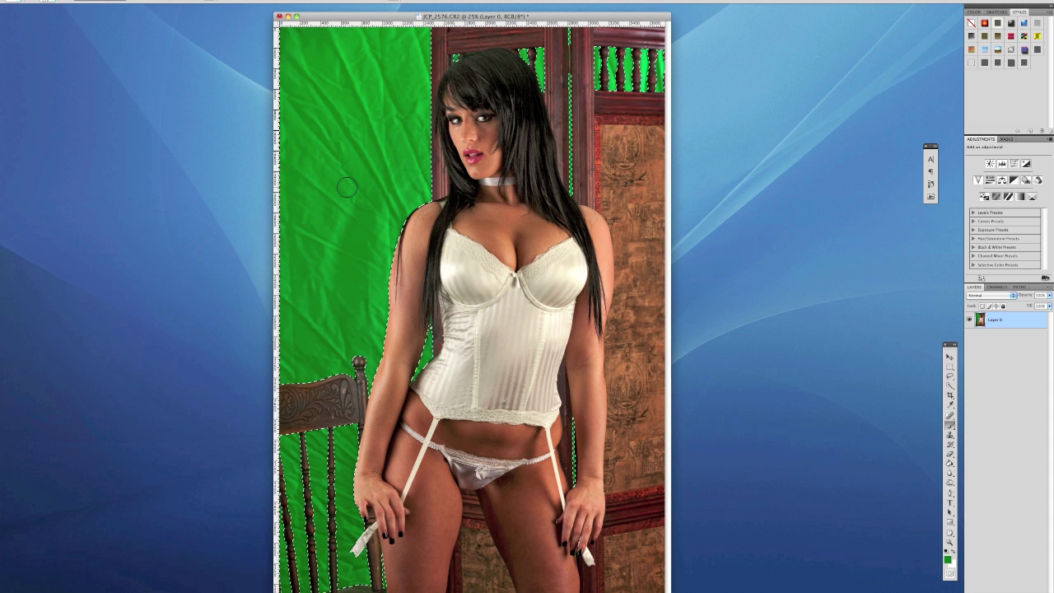
{"action": "key", "text": "shift+F6"}
{"action": "type", "text": "2"}
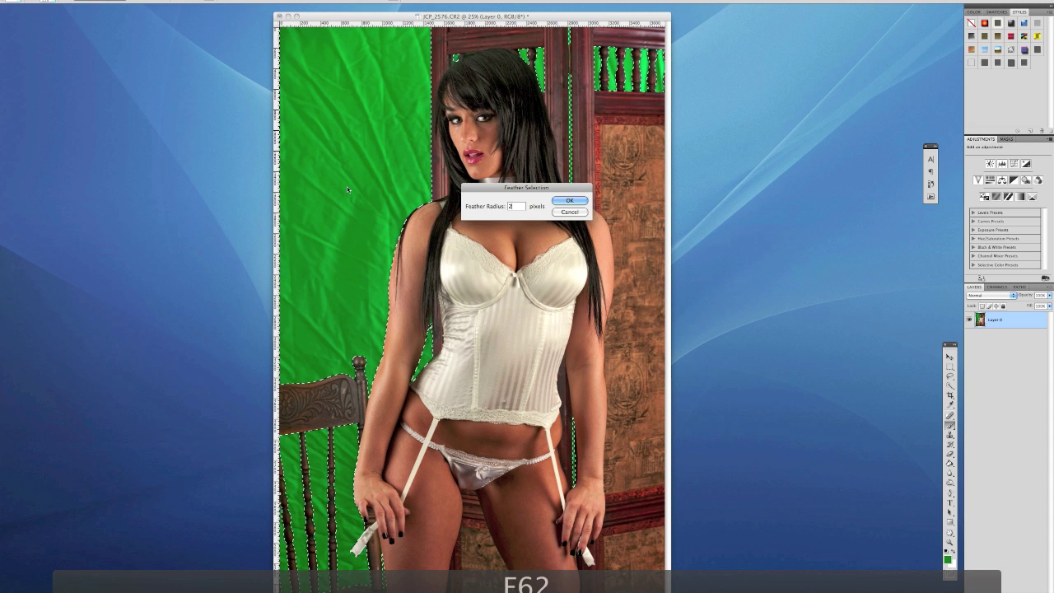
{"action": "key", "text": "Return"}
{"action": "key", "text": "Delete"}
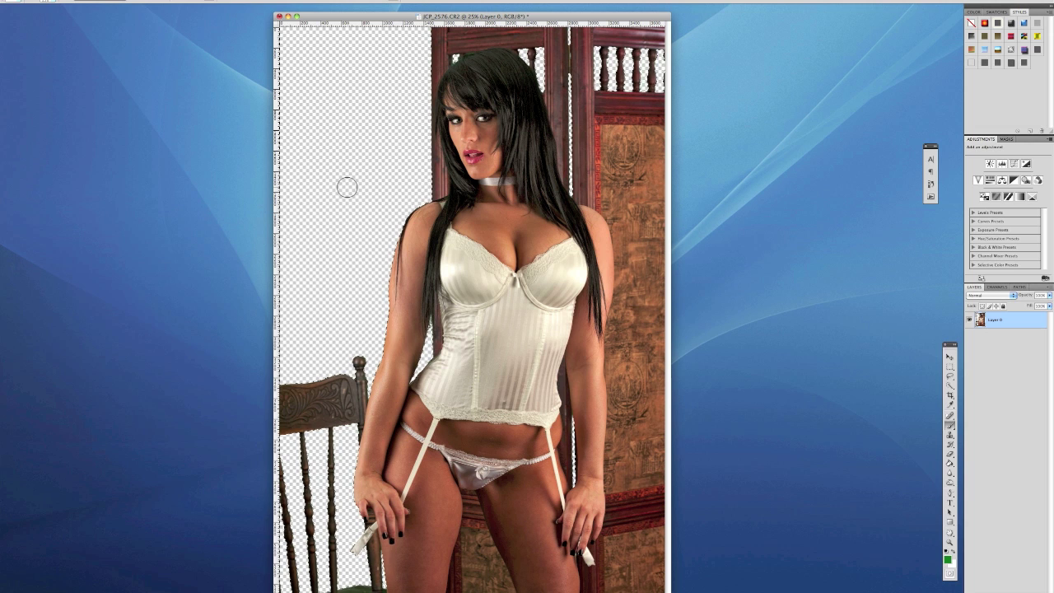
{"action": "key", "text": "super+d"}
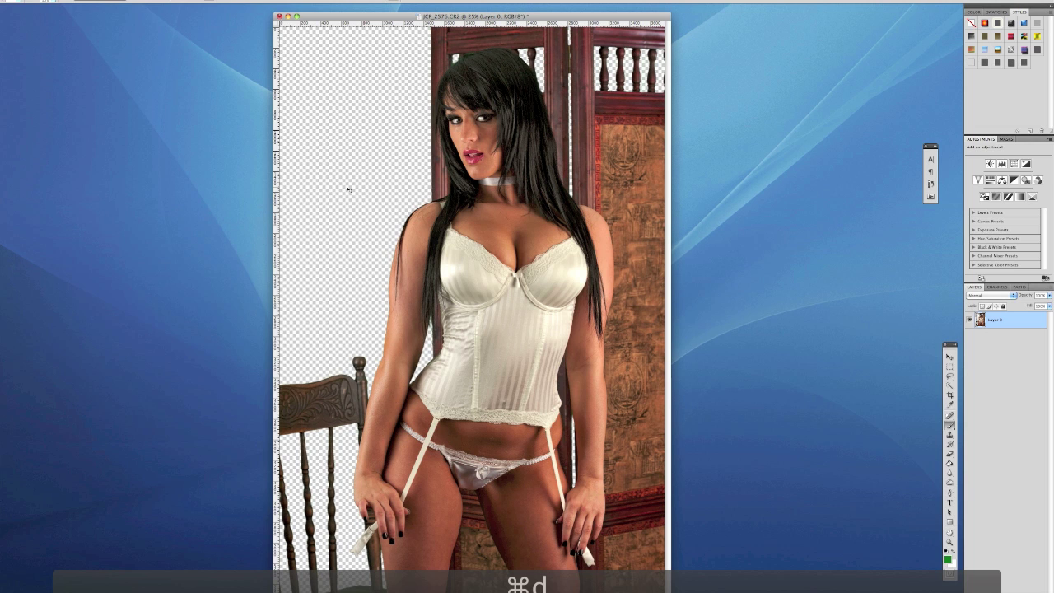
Desaturate the Greens to -100 in Hue/Saturation
{"action": "key", "text": "super+u"}
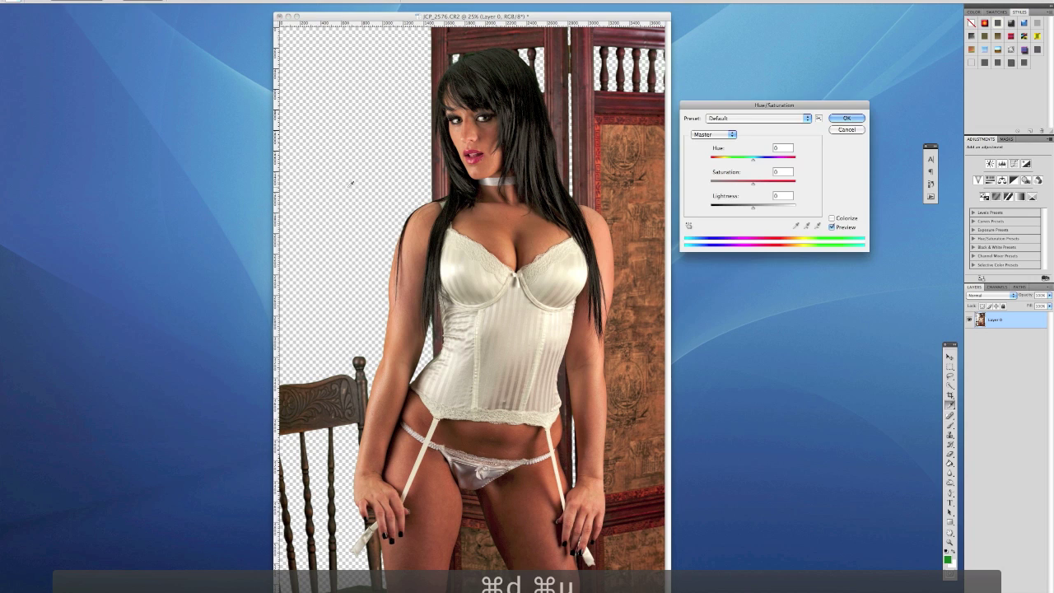
{"action": "left_click", "coordinate": [697, 134]}
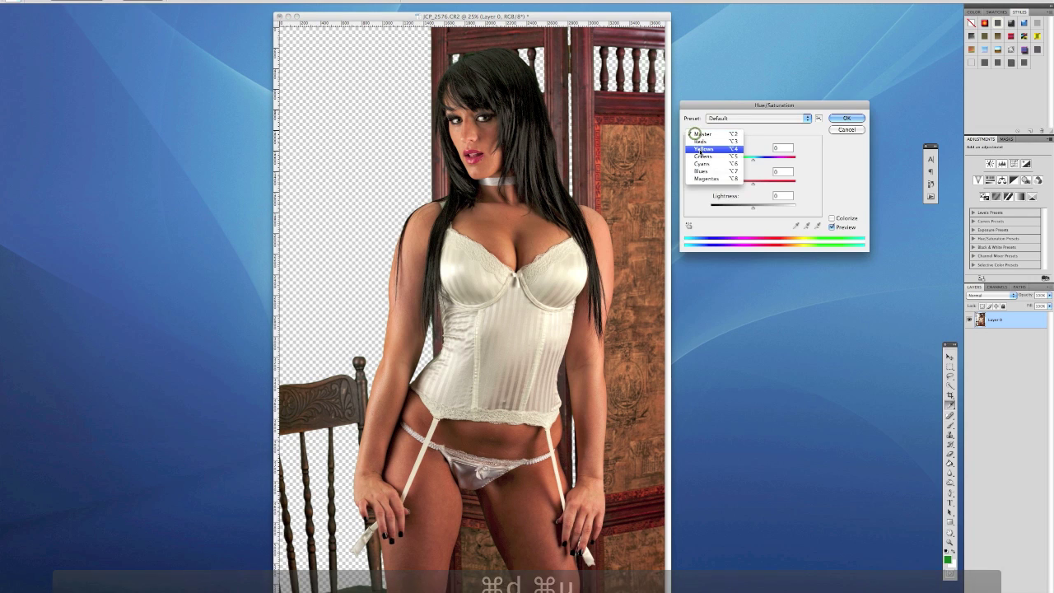
{"action": "left_click", "coordinate": [702, 158]}
{"action": "left_click_drag", "start_coordinate": [752, 183], "coordinate": [687, 184]}
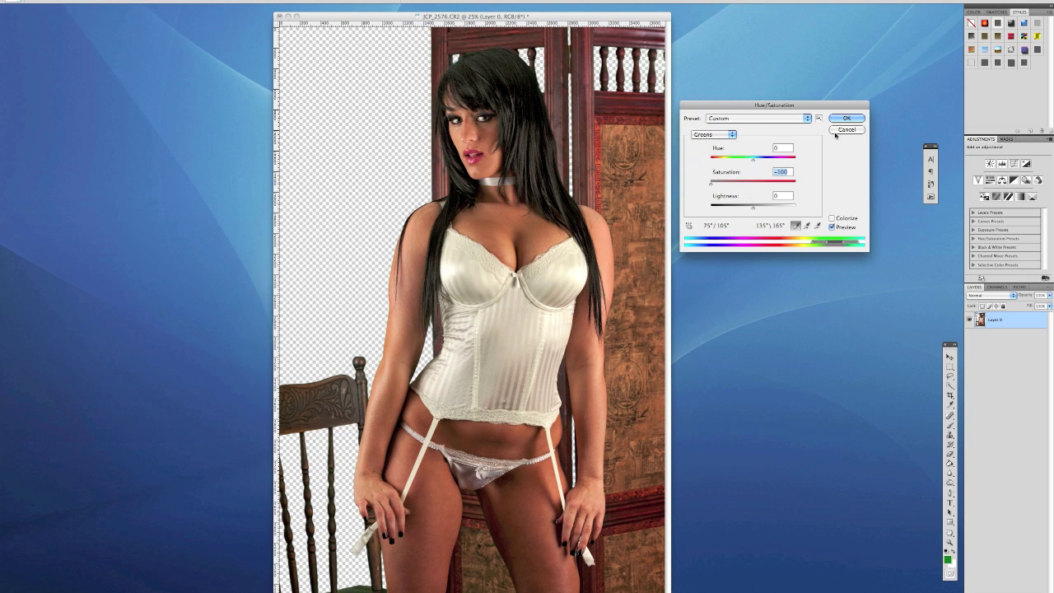
{"action": "left_click", "coordinate": [856, 117]}
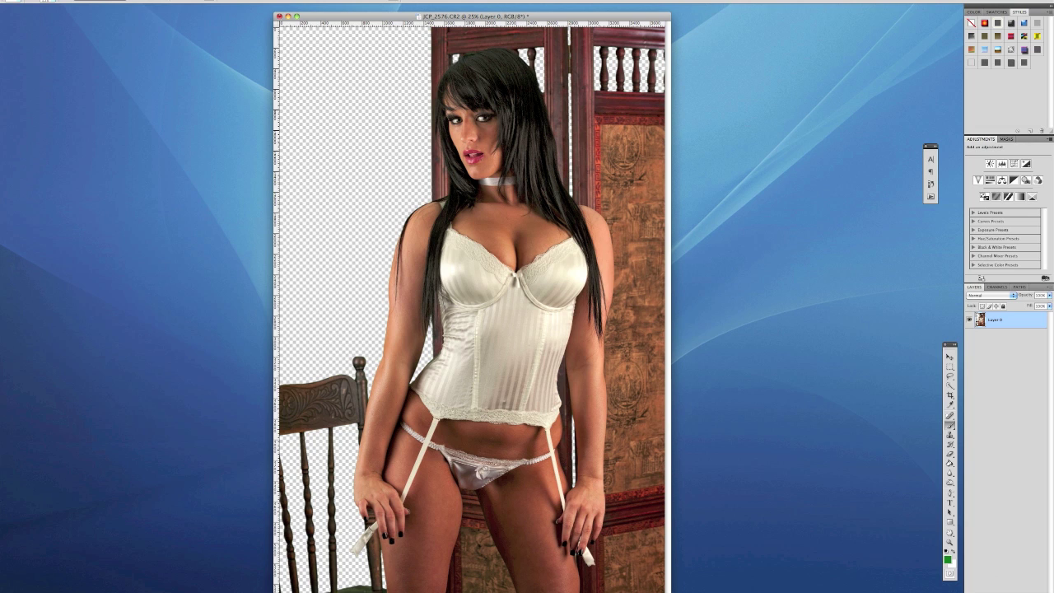
{"action": "left_click", "coordinate": [186, 1]}
Apply Color Efex Pro 3.0's Dynamic Skin Softener to the model as a new layer
{"action": "mouse_move", "coordinate": [194, 150]}
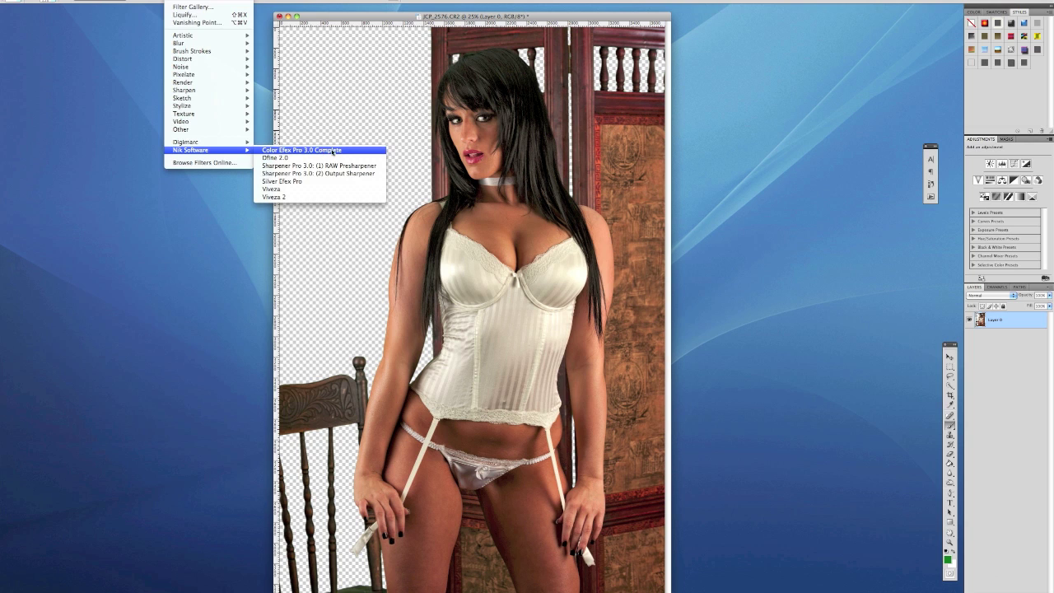
{"action": "left_click", "coordinate": [333, 151]}
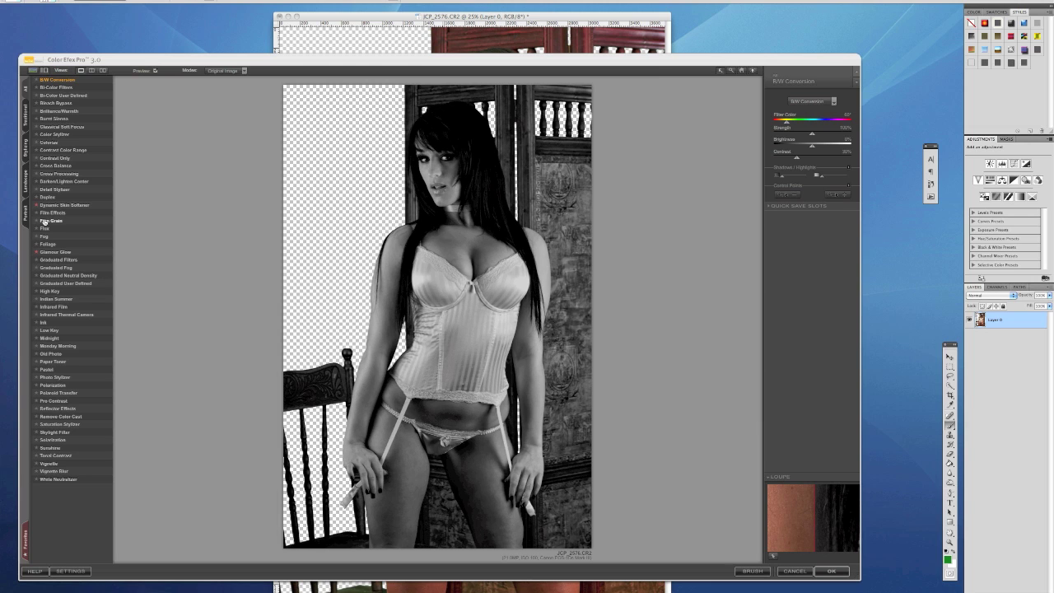
{"action": "left_click", "coordinate": [52, 205]}
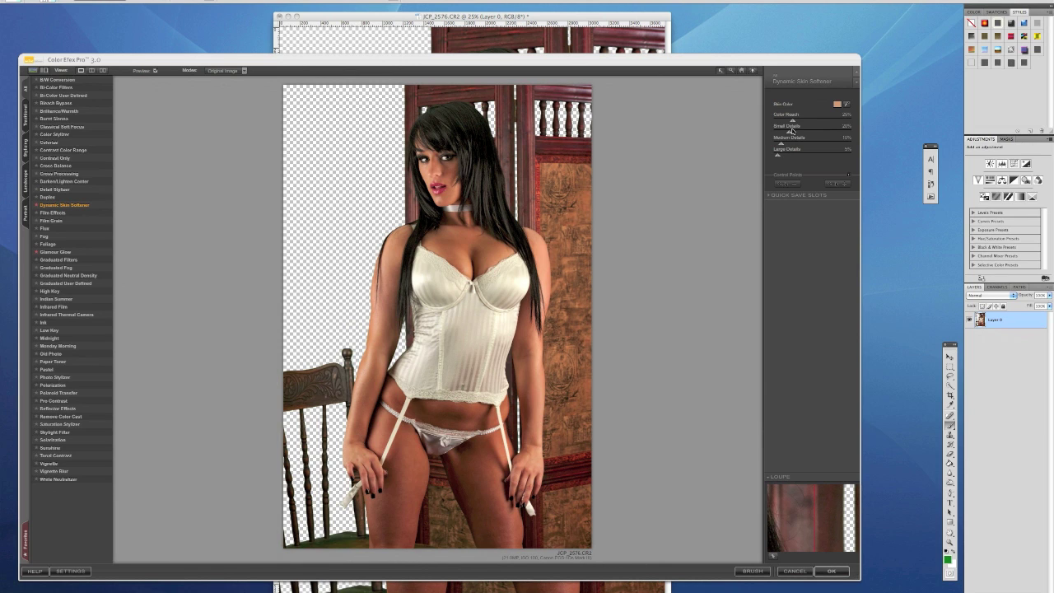
{"action": "left_click", "coordinate": [834, 571]}
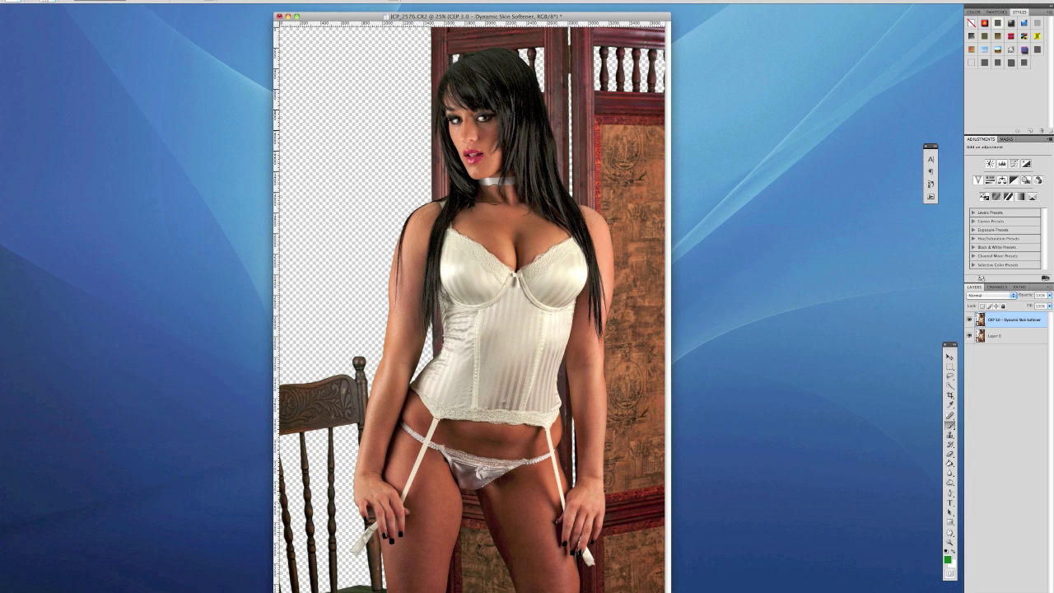
Merge the skin-softened layer and Layer 0 into one layer
{"action": "left_click", "coordinate": [1027, 338], "text": "shift"}
{"action": "right_click", "coordinate": [1028, 336]}
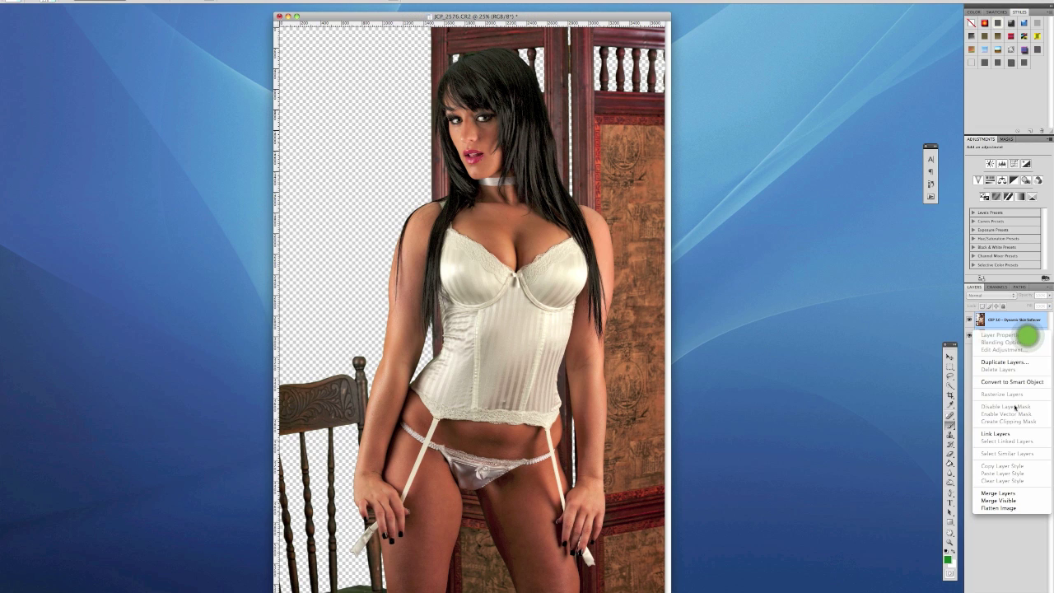
{"action": "left_click", "coordinate": [1015, 493]}
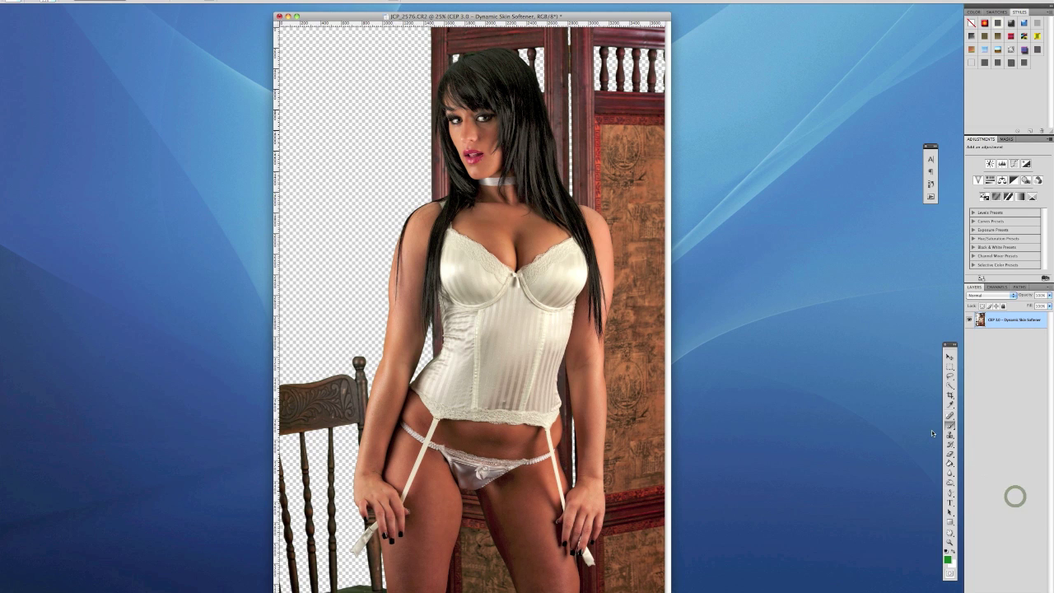
Open the whiteRoom image and drag it into the model document
{"action": "left_click_drag", "start_coordinate": [328, 16], "coordinate": [550, 21]}
{"action": "left_click", "coordinate": [479, 390]}
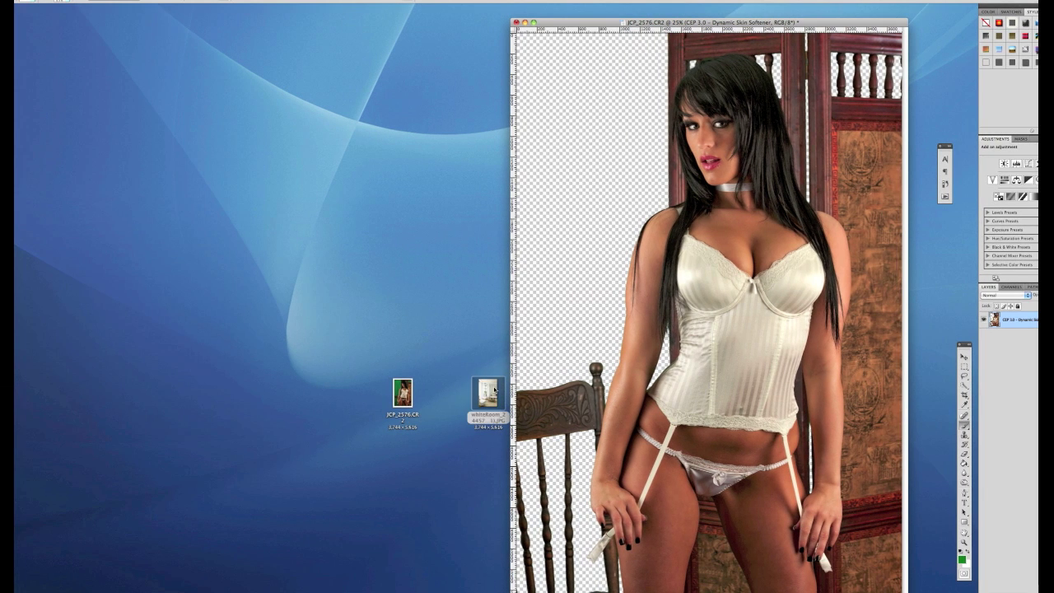
{"action": "mouse_move", "coordinate": [316, 587]}
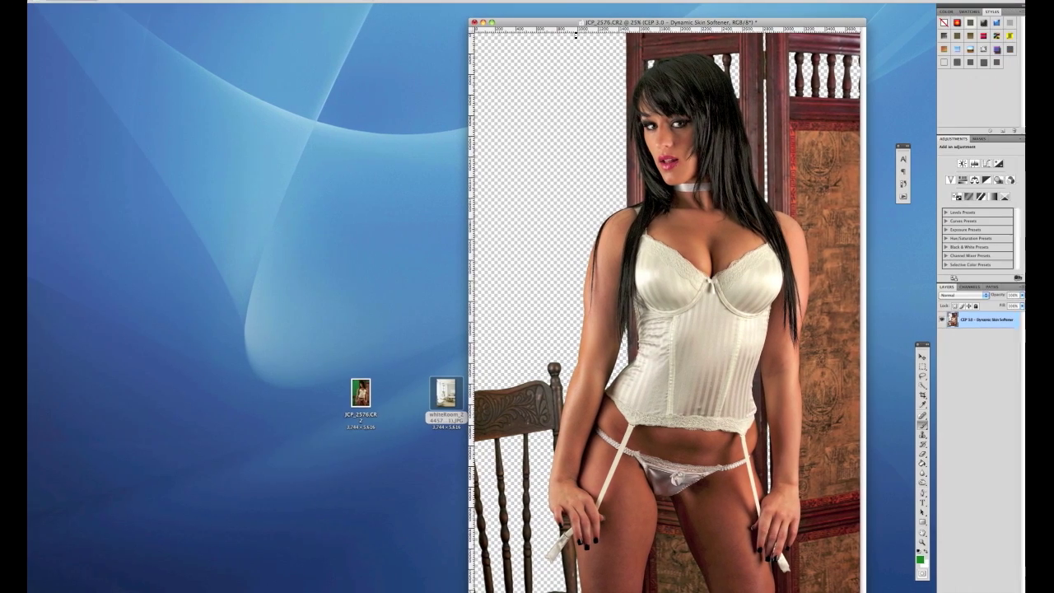
{"action": "key", "text": "super+o"}
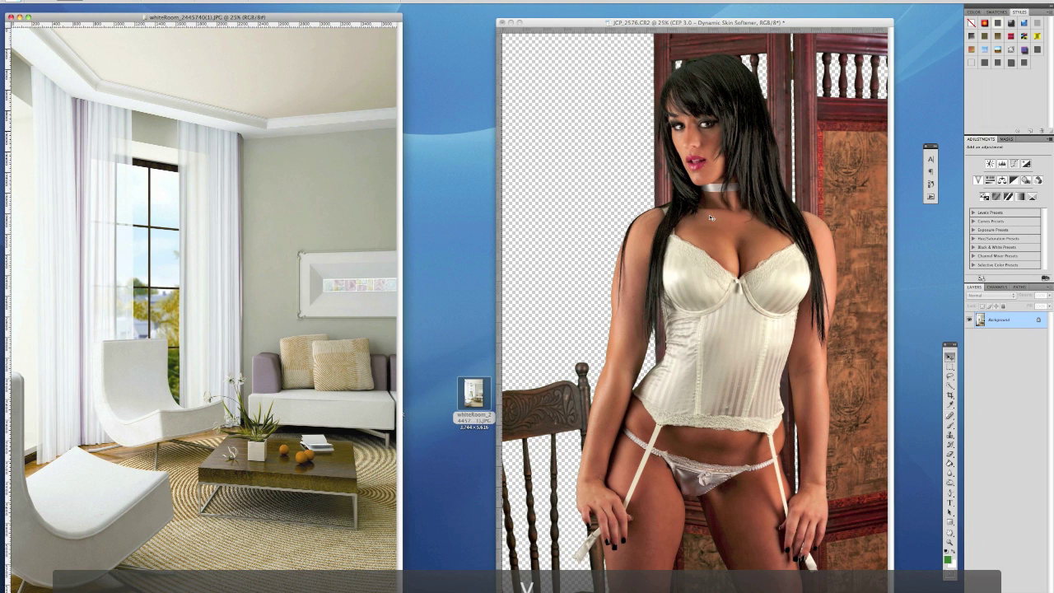
{"action": "left_click_drag", "start_coordinate": [710, 216], "coordinate": [702, 217]}
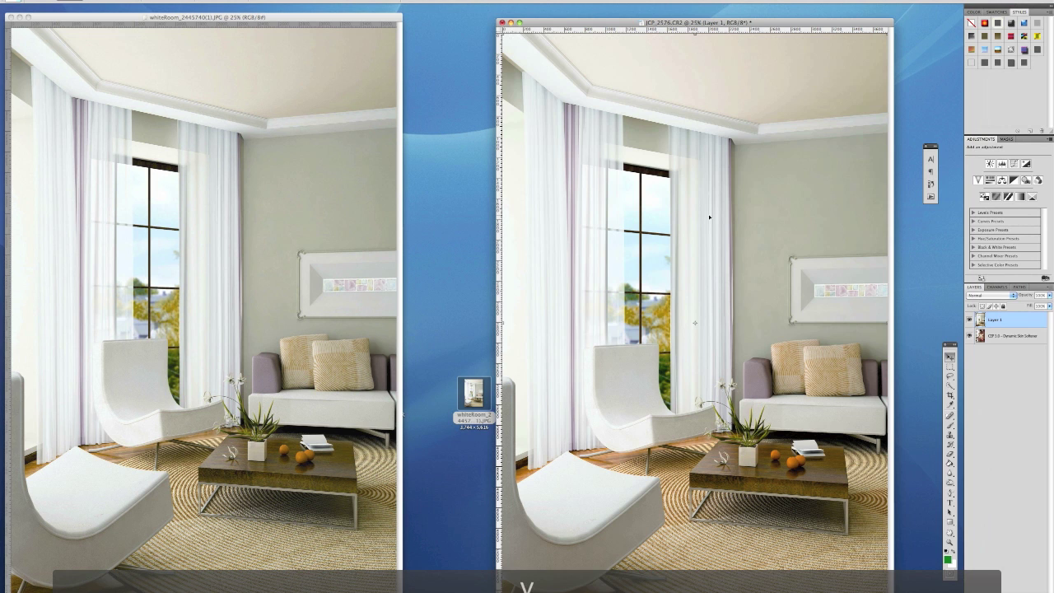
Place the model layer above the room layer and close the whiteRoom document
{"action": "left_click", "coordinate": [1019, 326]}
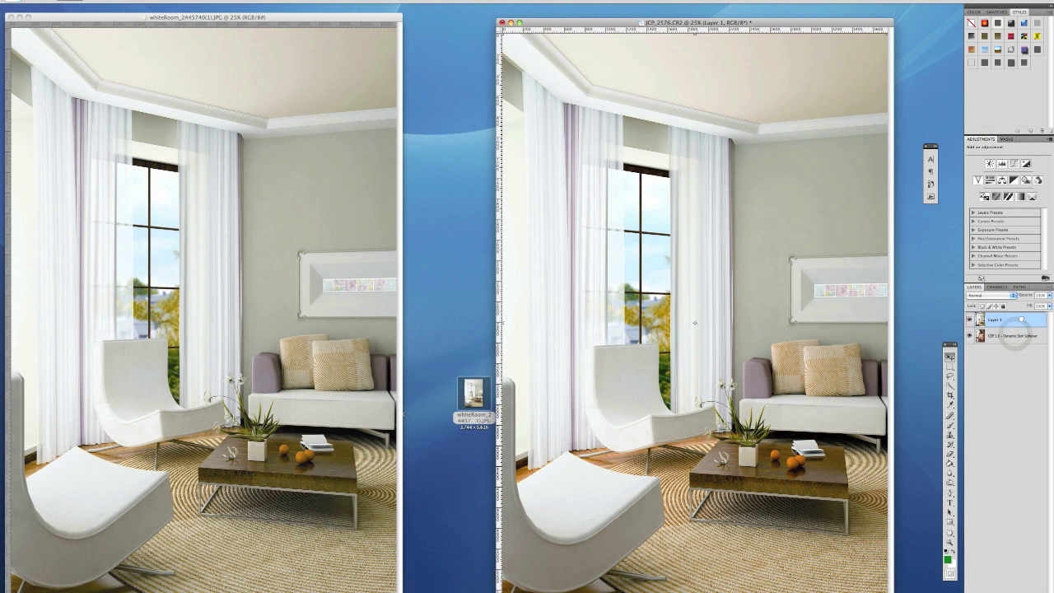
{"action": "left_click_drag", "start_coordinate": [1021, 320], "coordinate": [1021, 318]}
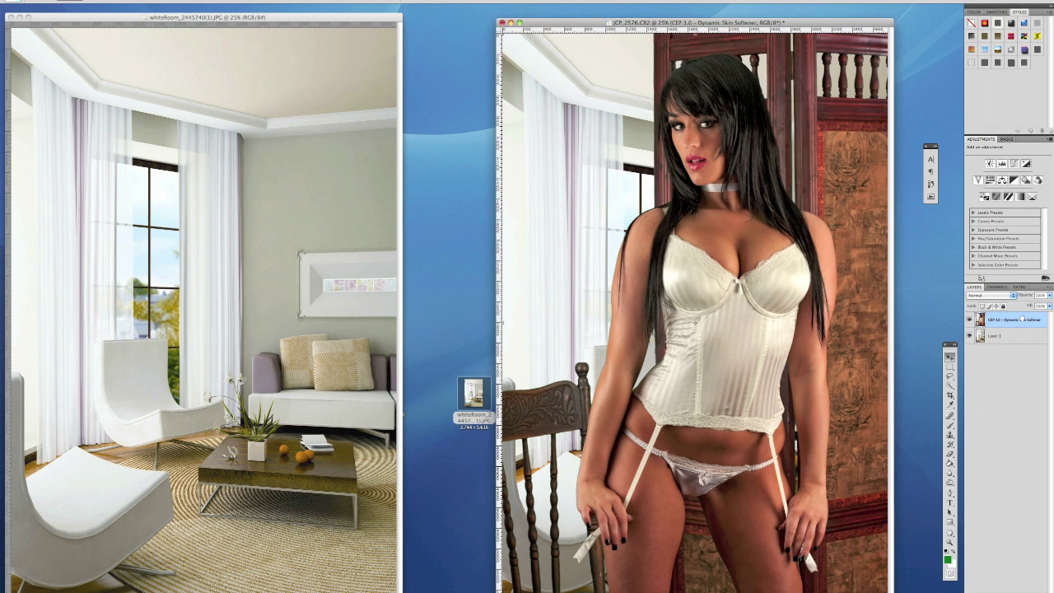
{"action": "left_click", "coordinate": [10, 17]}
{"action": "left_click_drag", "start_coordinate": [857, 58], "coordinate": [678, 58]}
{"action": "left_click", "coordinate": [465, 223]}
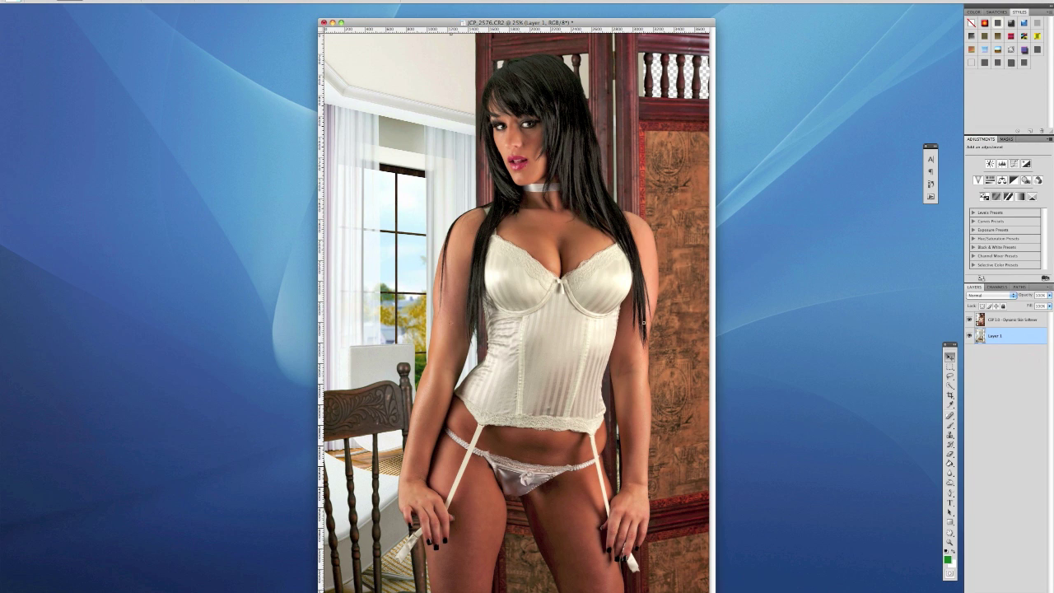
On a new layer, fill the transparent gaps with a gradient of the sampled wall colour
{"action": "key", "text": "ctrl+alt+shift+n"}
{"action": "left_click", "coordinate": [952, 404]}
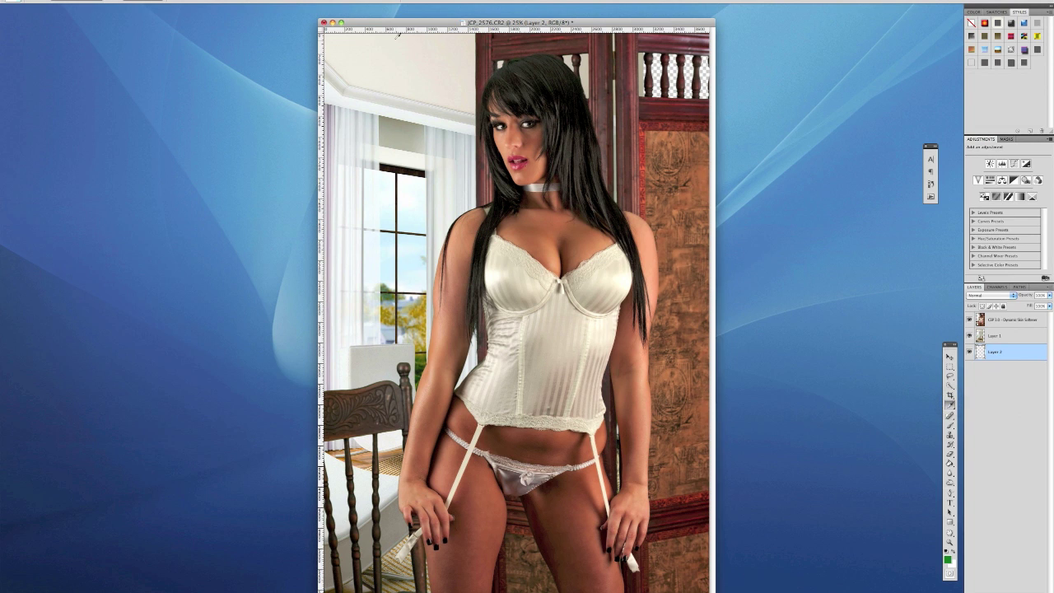
{"action": "left_click", "coordinate": [452, 52]}
{"action": "key", "text": "g"}
{"action": "mouse_move", "coordinate": [669, 67]}
{"action": "left_mouse_down"}
{"action": "mouse_move", "coordinate": [659, 71]}
{"action": "mouse_move", "coordinate": [669, 68]}
{"action": "left_mouse_up"}
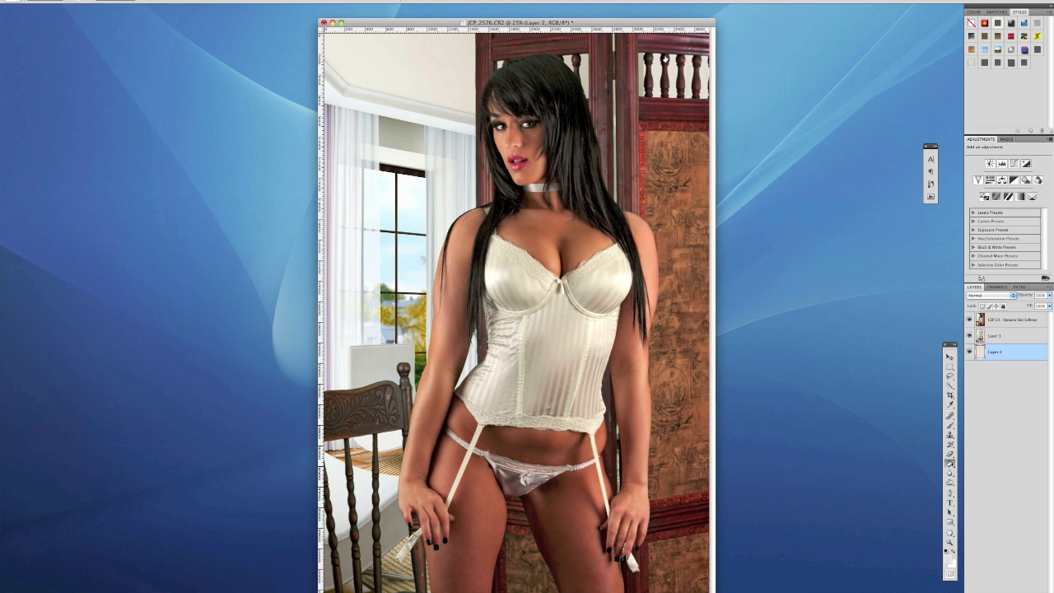
Nudge the room layer slightly left and flatten the image
{"action": "key", "text": "v"}
{"action": "left_click", "coordinate": [445, 71], "text": "super"}
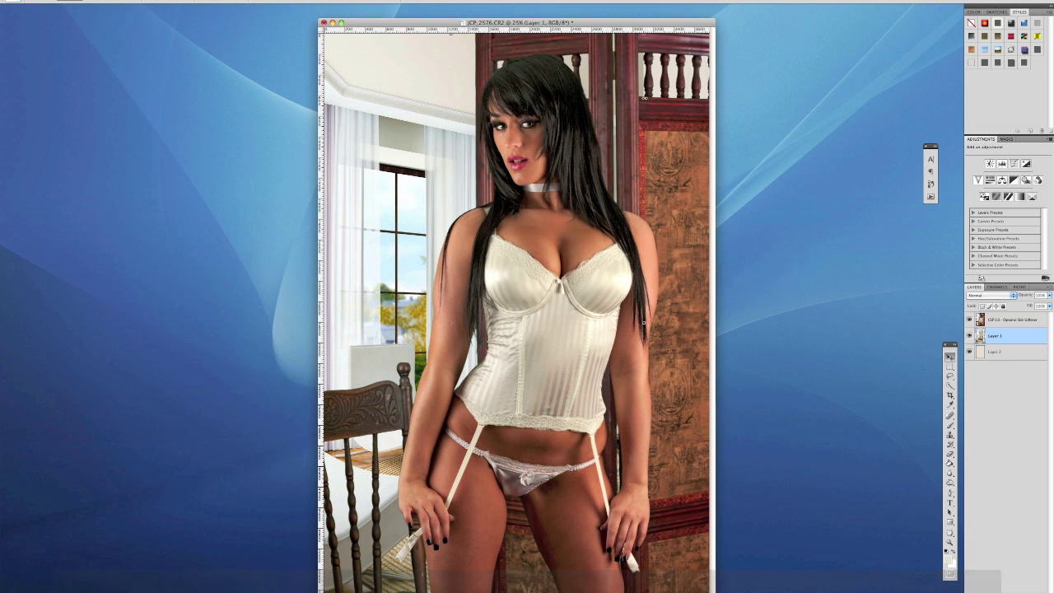
{"action": "left_click_drag", "start_coordinate": [461, 72], "coordinate": [456, 76]}
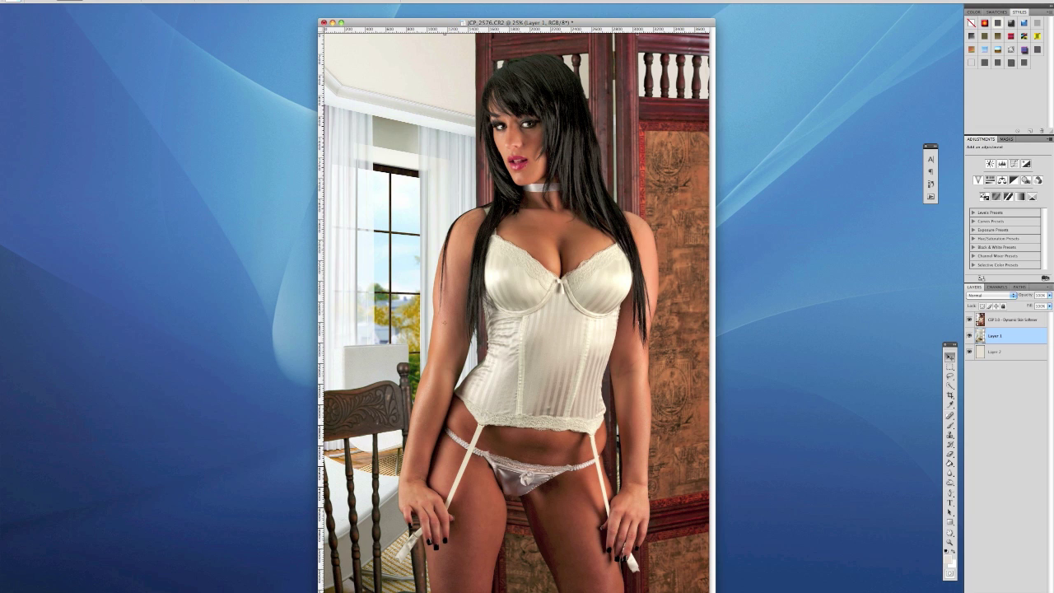
{"action": "left_click", "coordinate": [131, 2]}
{"action": "left_click", "coordinate": [139, 246]}
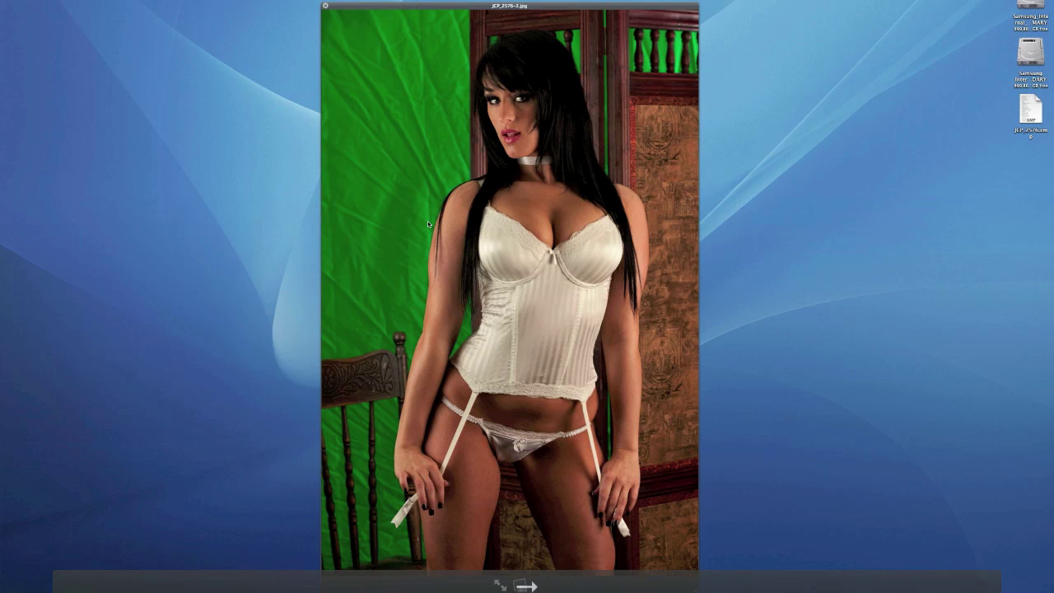
{"action": "key", "text": "Right"}
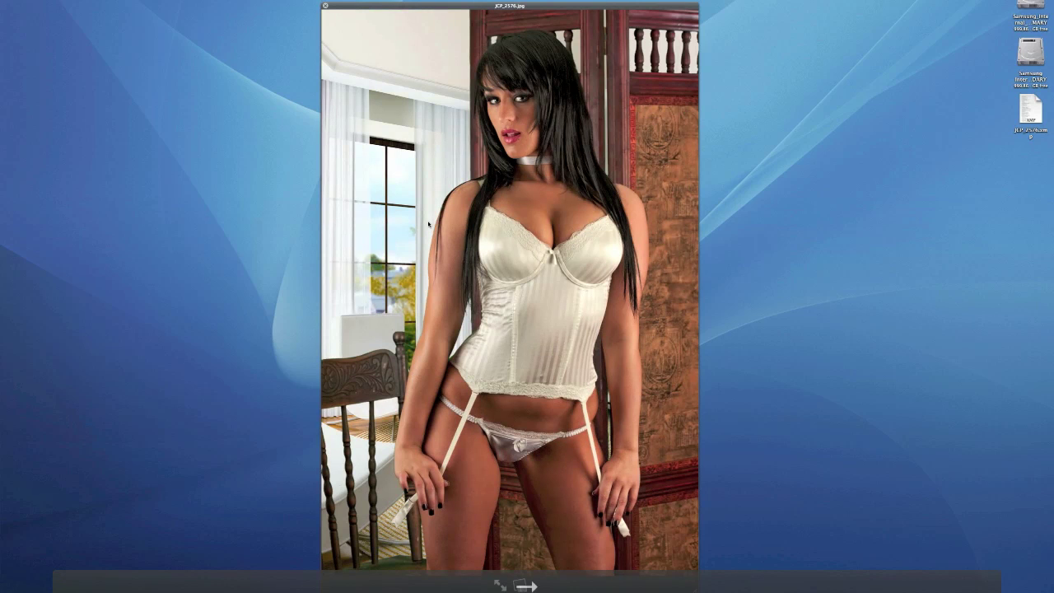
{"action": "key", "text": "Left"}
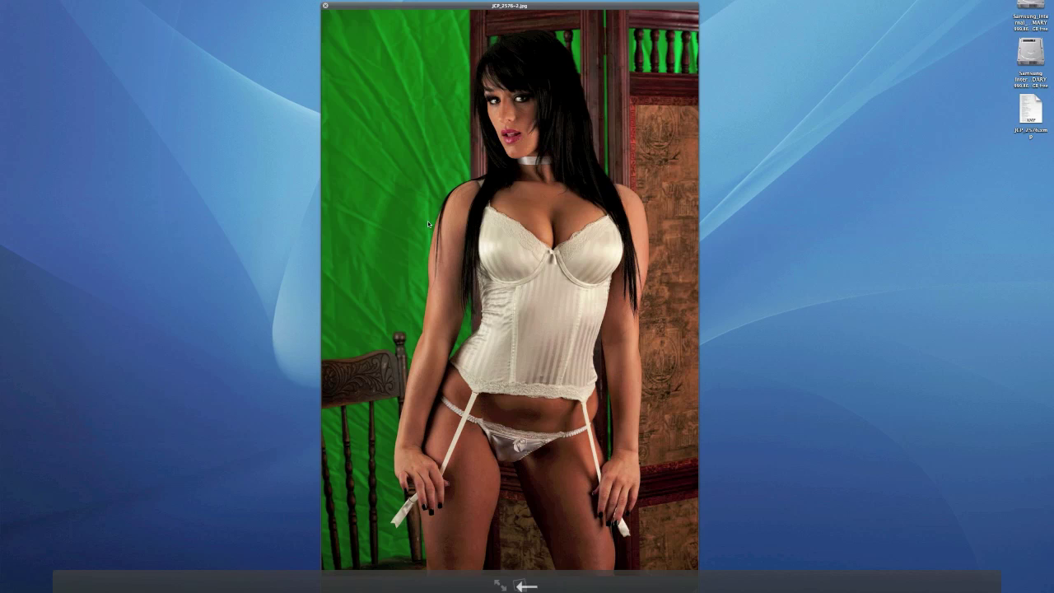
{"action": "key", "text": "Right"}
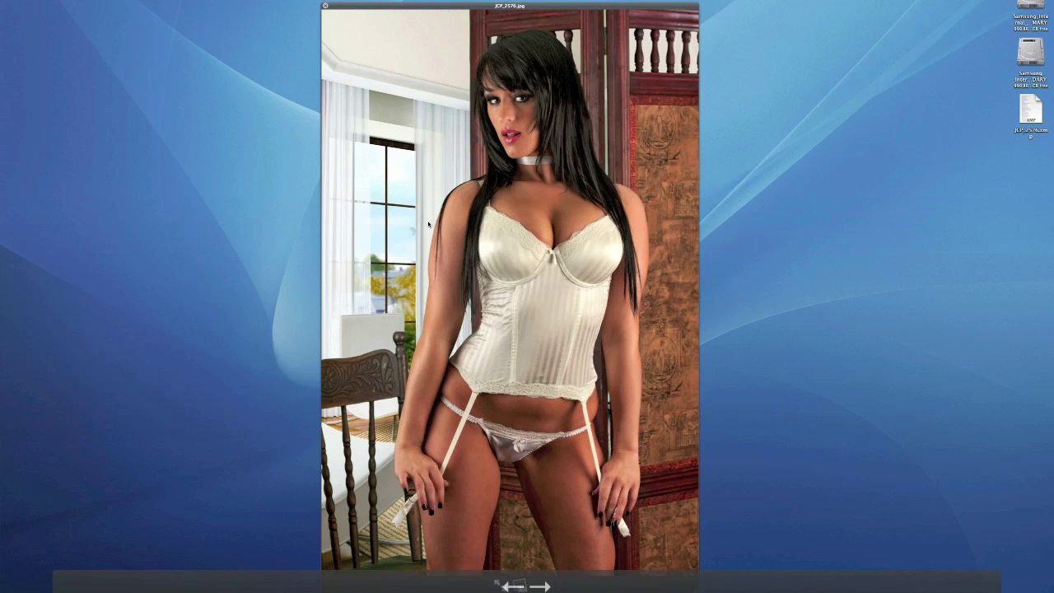